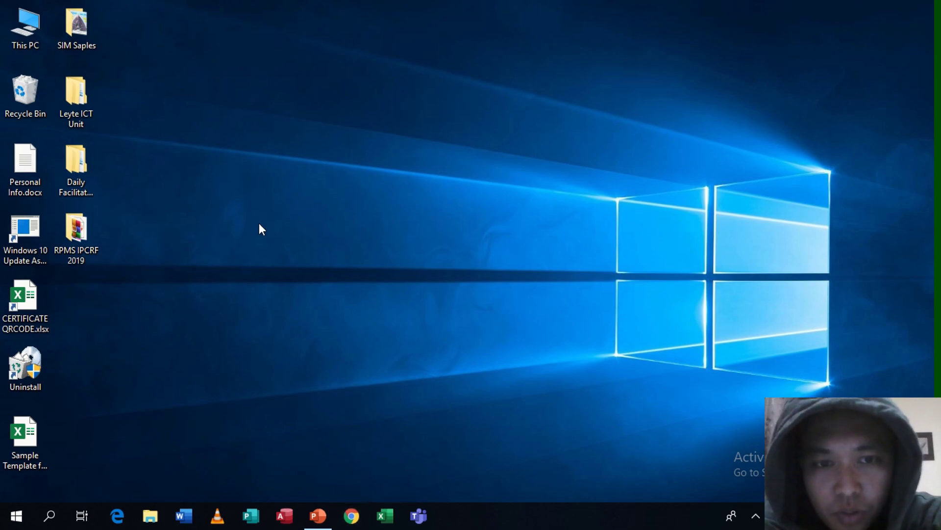
# Go to office.com in Chrome to reach the Microsoft 'Pick an account' sign-in page
pyautogui.write('office.')
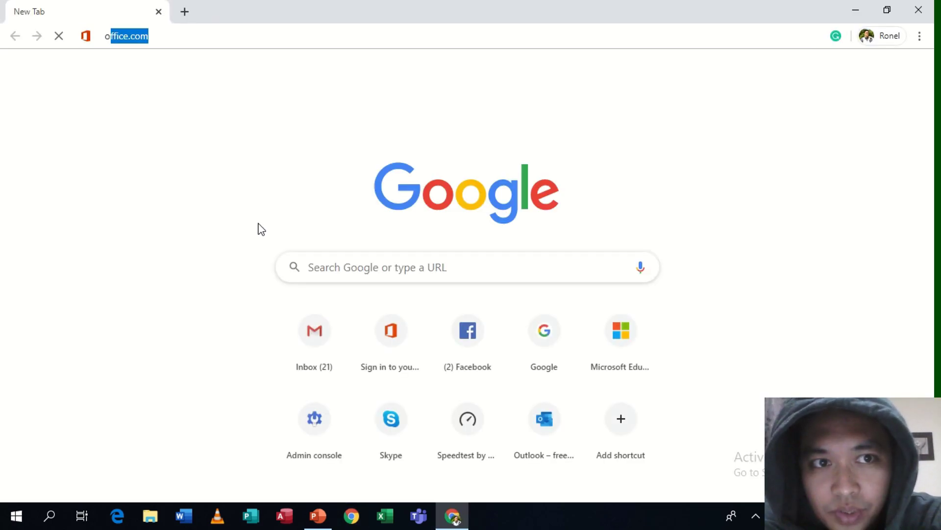
pyautogui.write('com')
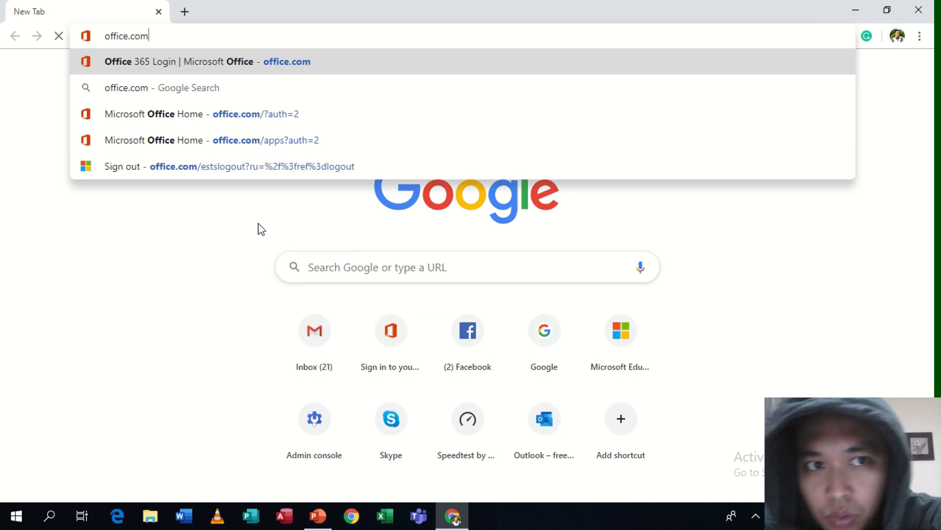
pyautogui.press('Return')
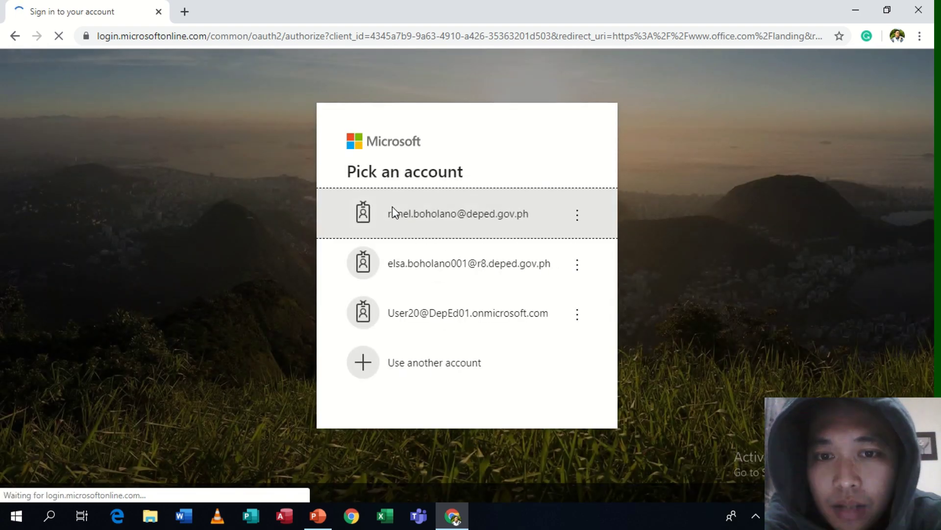
# Sign in with an unlisted account by entering the work e-mail address, fixing a typo, and continuing
pyautogui.click(407, 376)
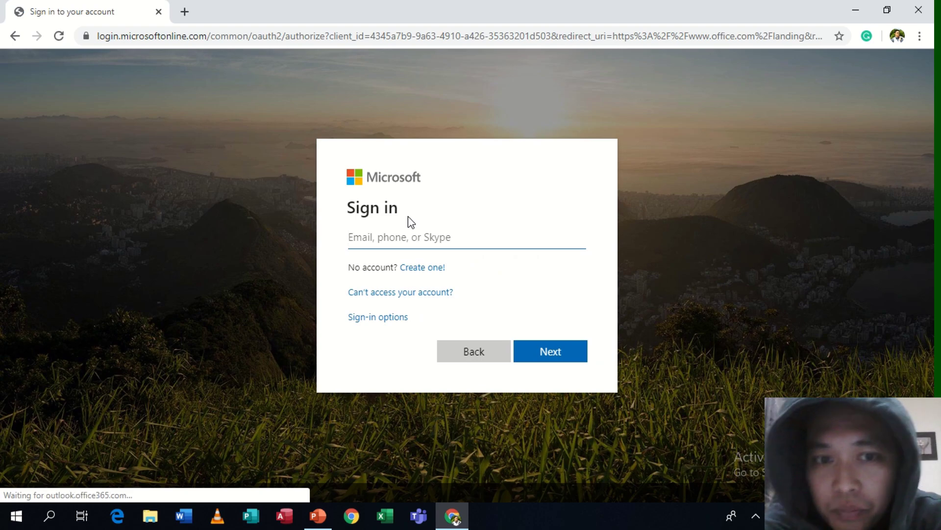
pyautogui.write('303442@')
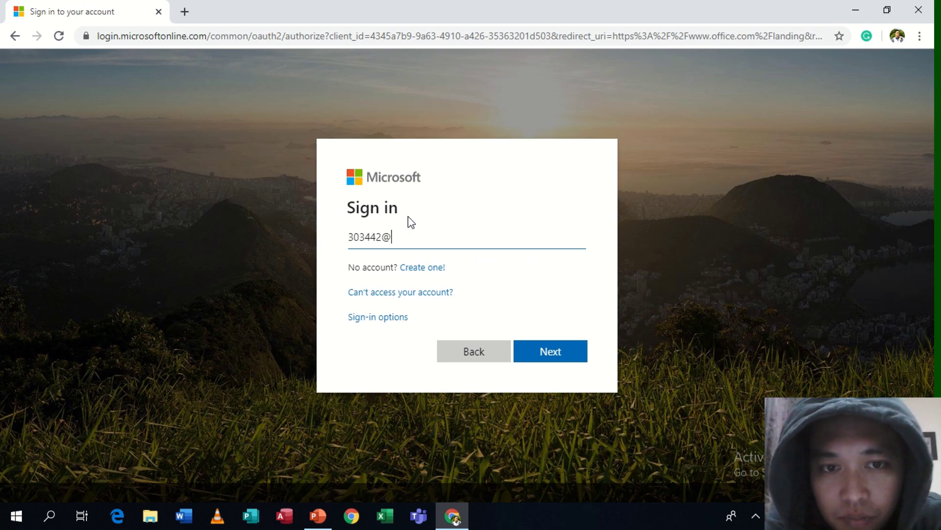
pyautogui.press('BackSpace')
pyautogui.press('BackSpace')
pyautogui.press('BackSpace')
pyautogui.press('BackSpace')
pyautogui.press('BackSpace')
pyautogui.press('BackSpace')
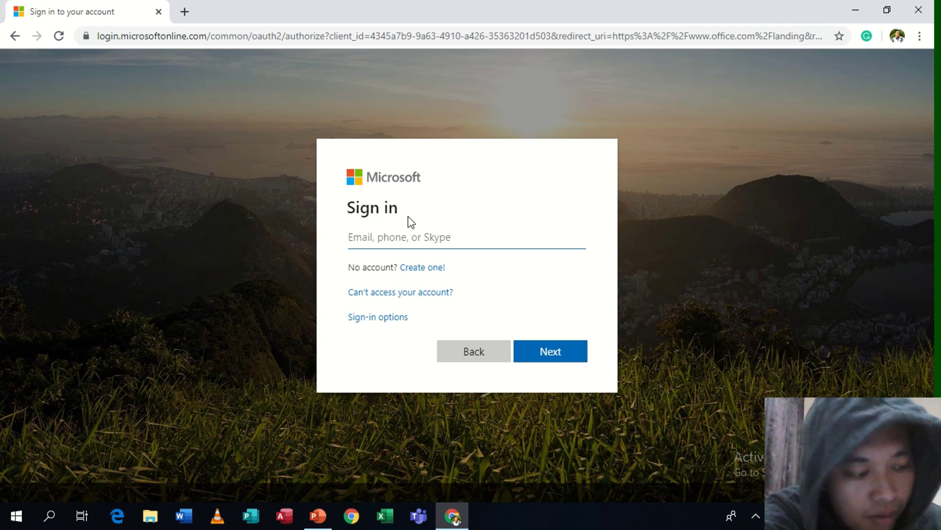
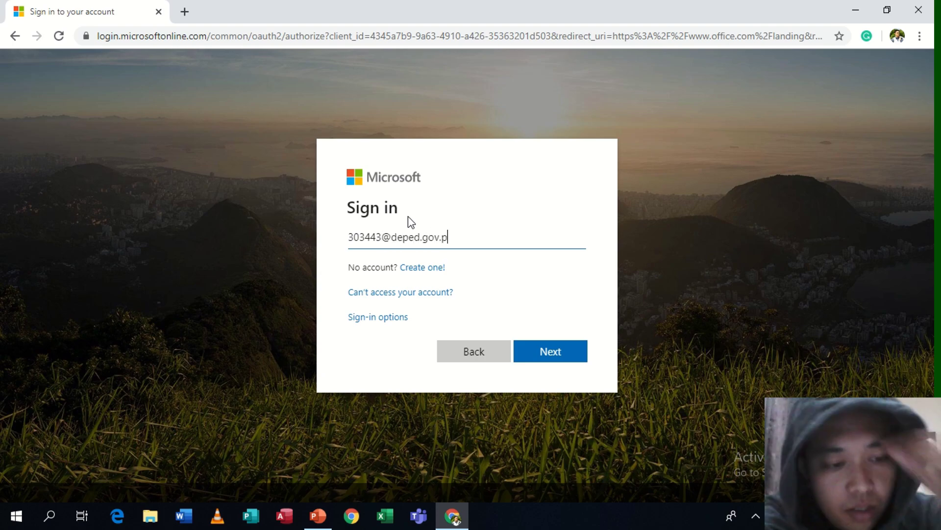
pyautogui.click(546, 352)
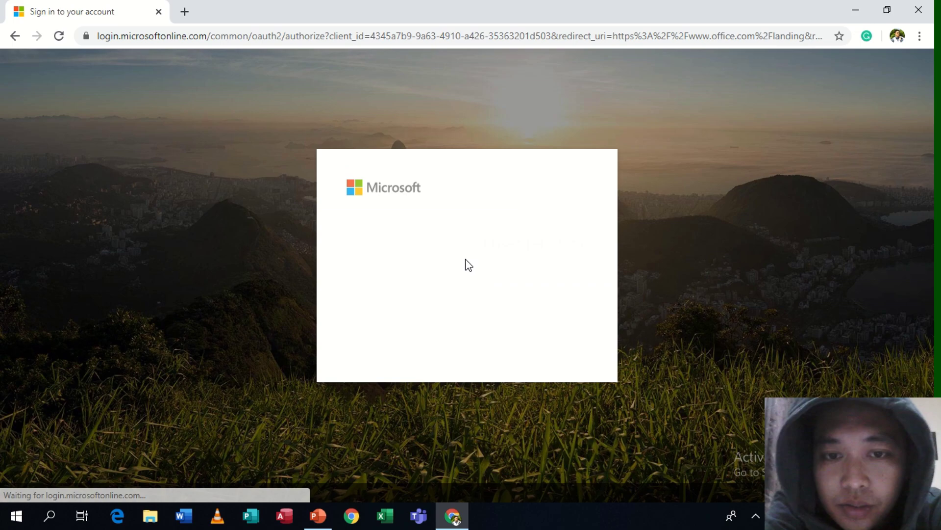
# Enter the account's password and sign in
pyautogui.write('•••')
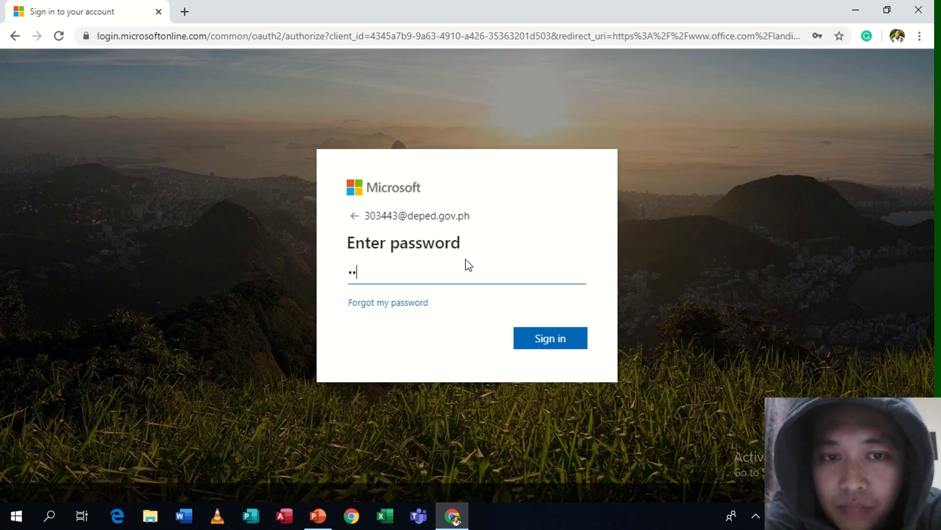
pyautogui.write('•••')
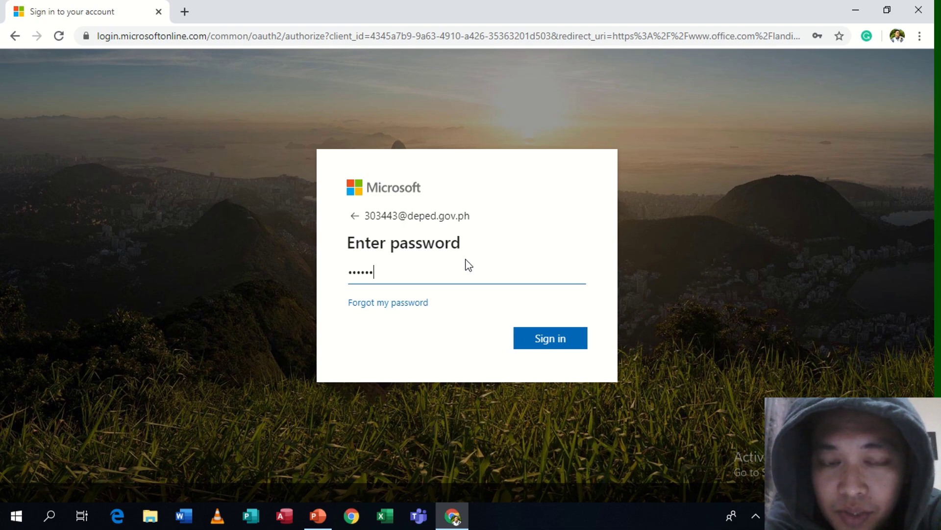
pyautogui.write('••')
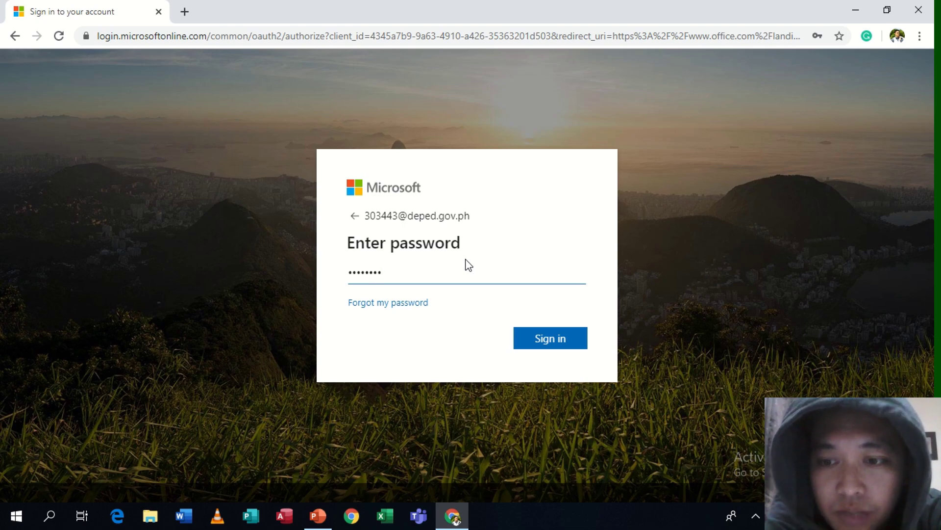
pyautogui.write('••')
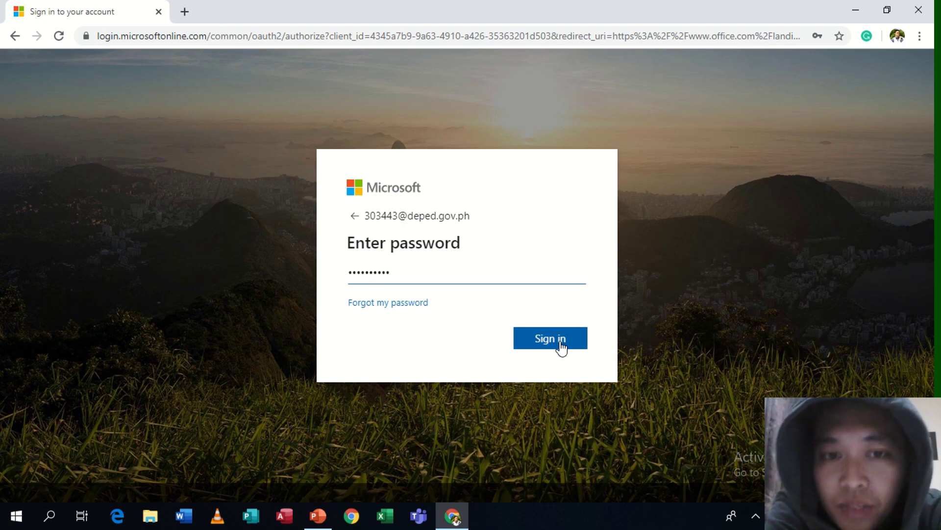
pyautogui.click(560, 341)
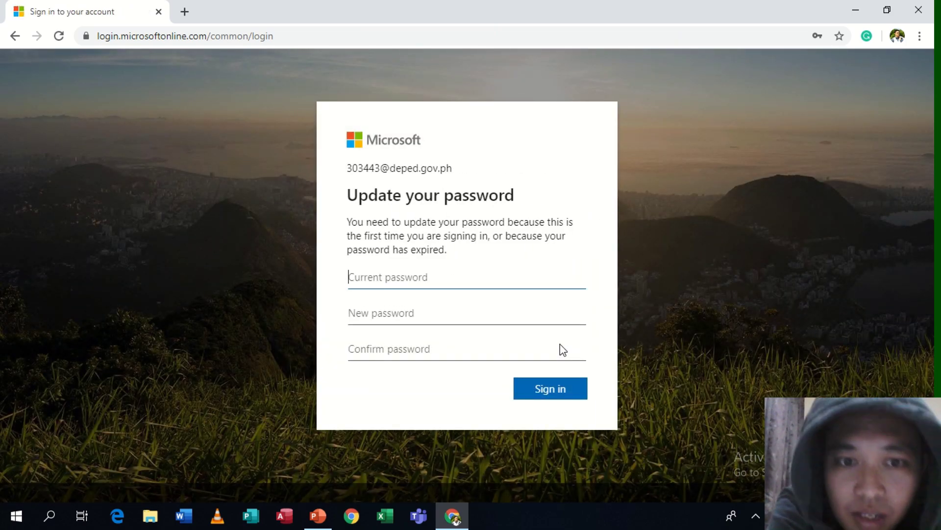
# Enter the current password, then type the new password and its confirmation
pyautogui.write('•••')
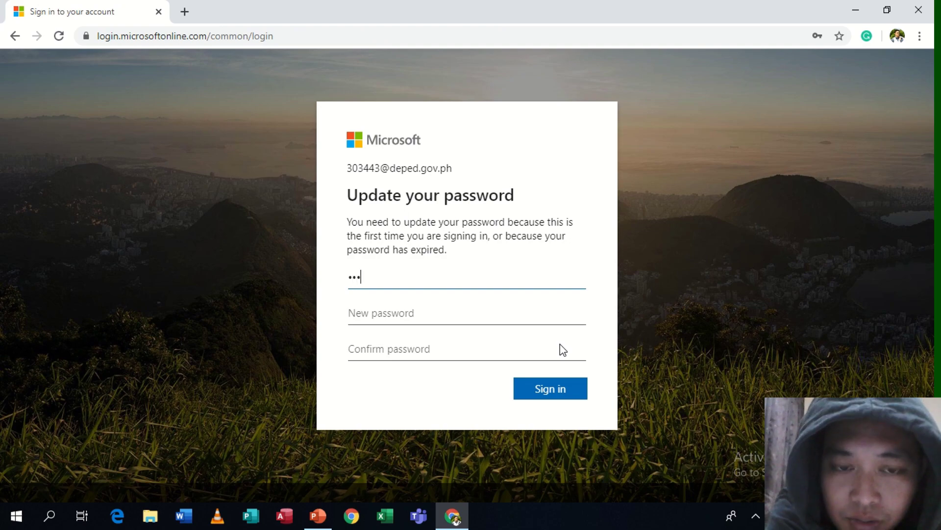
pyautogui.write('••••')
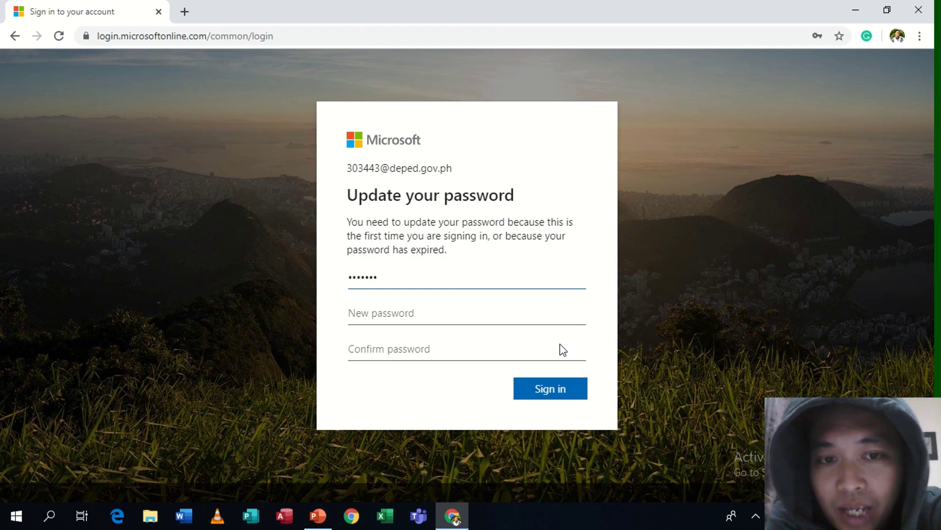
pyautogui.write('••')
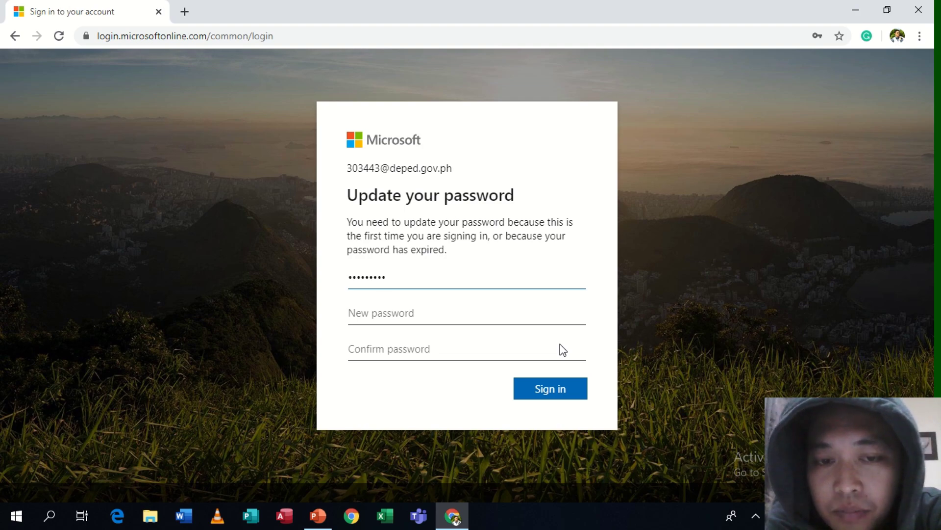
pyautogui.write('•')
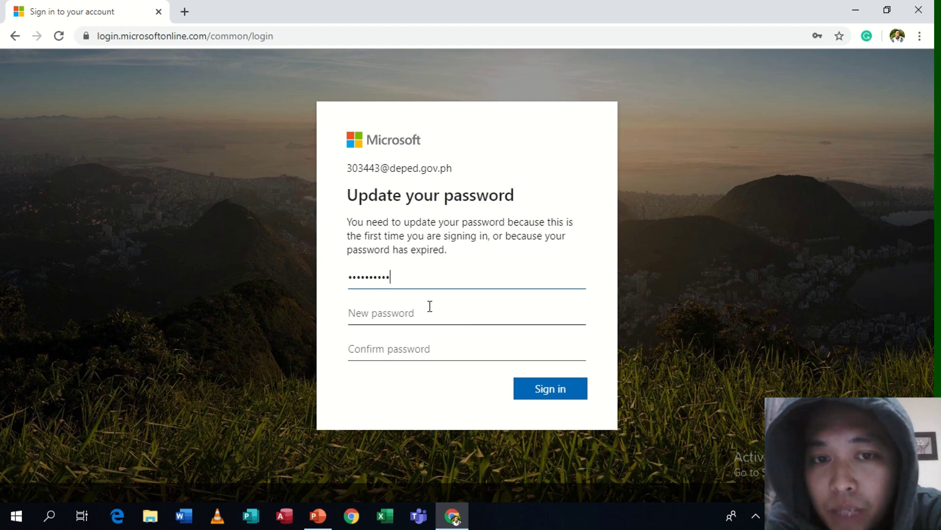
pyautogui.click(430, 306)
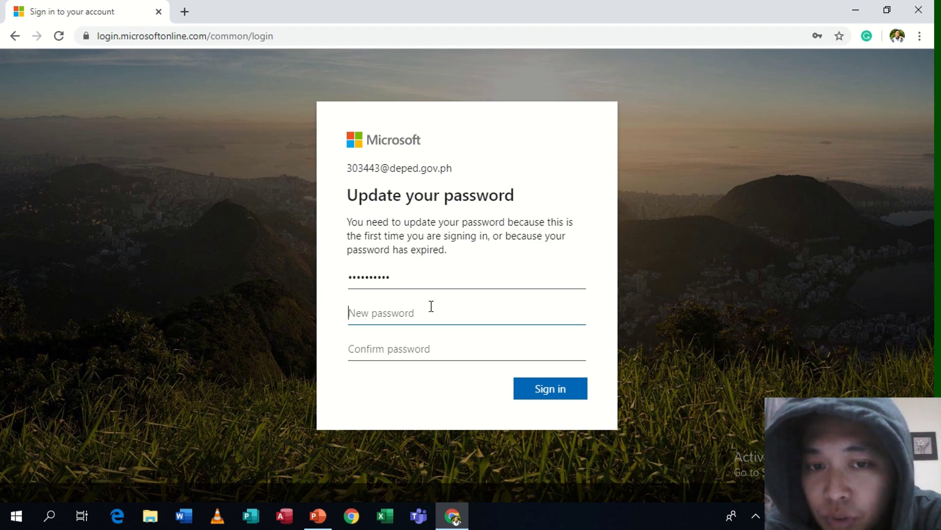
pyautogui.write('*')
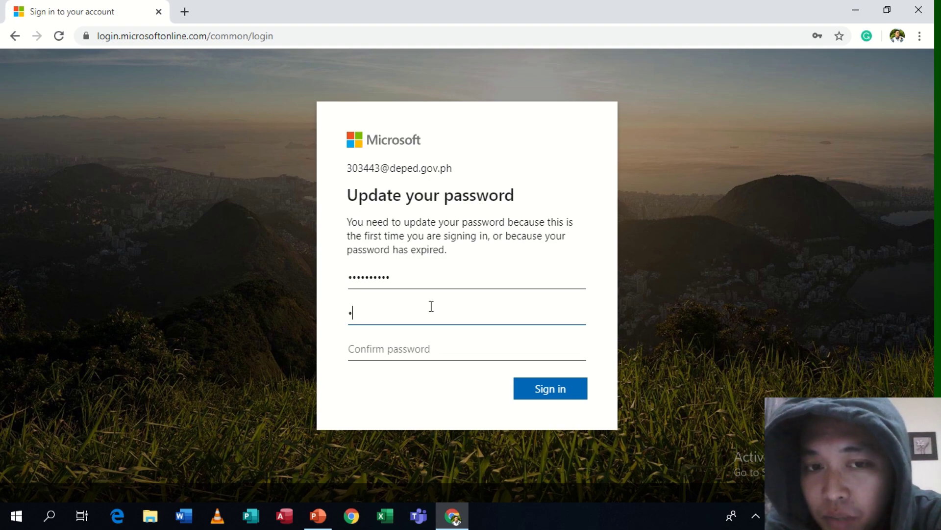
pyautogui.write('***')
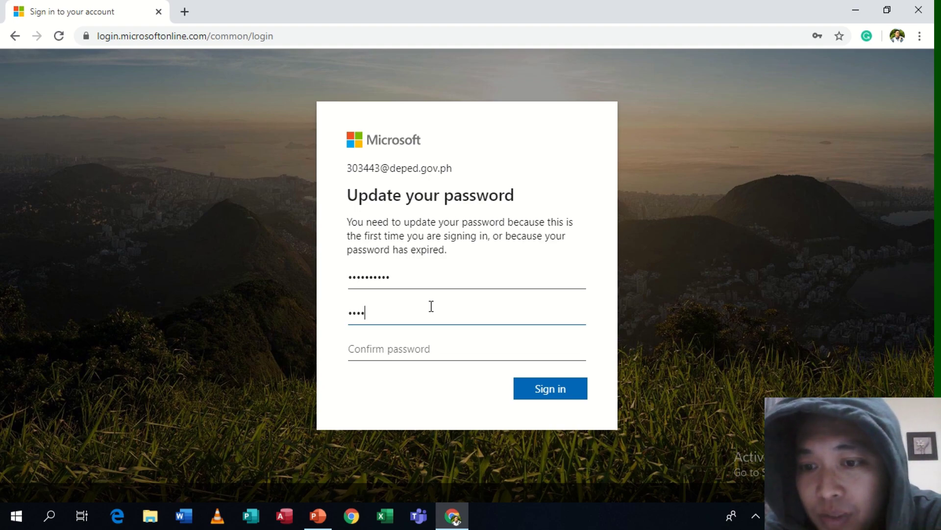
pyautogui.write('**')
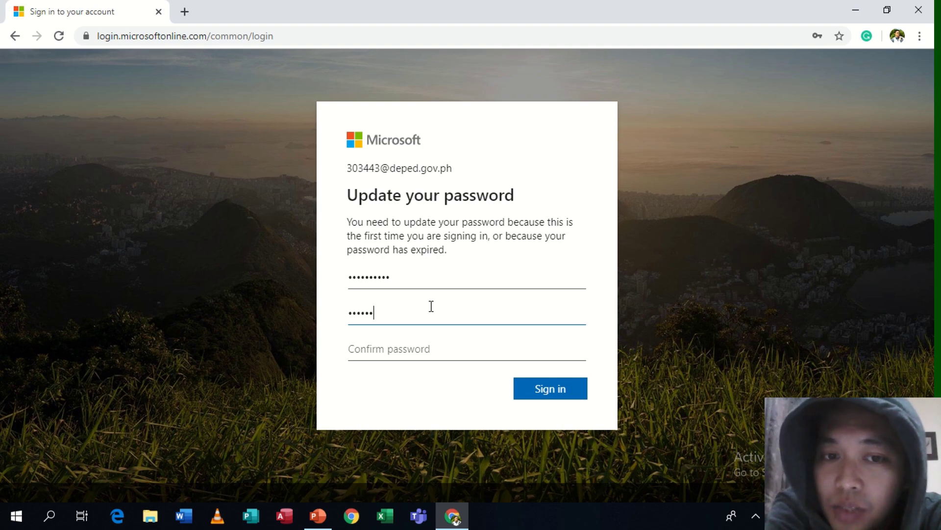
pyautogui.write('*')
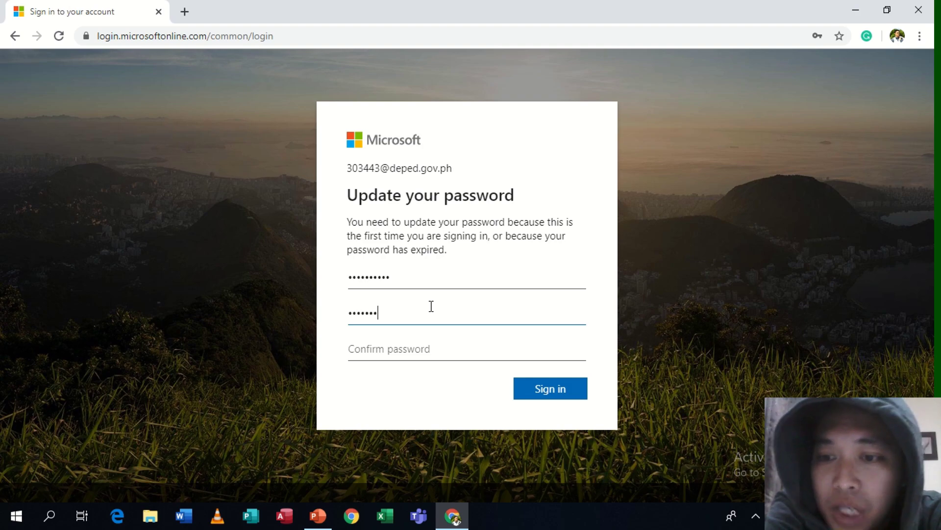
pyautogui.write('*****')
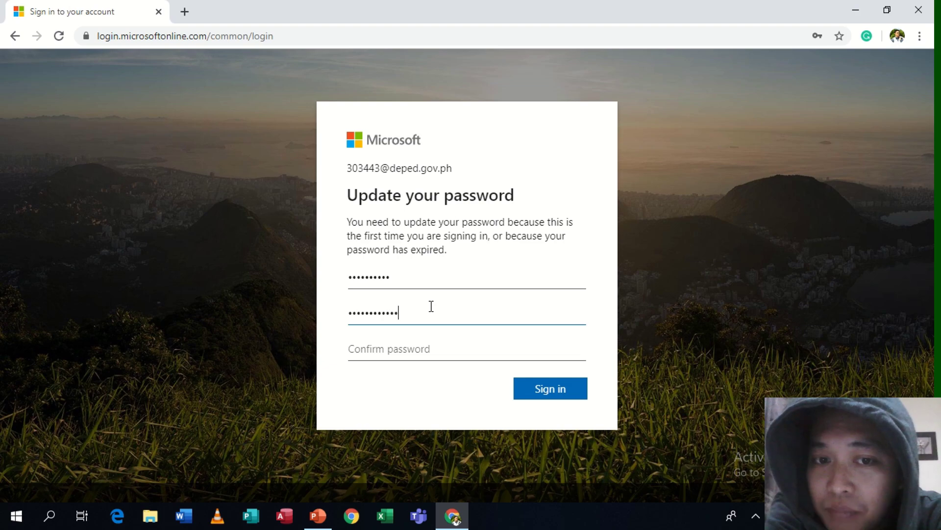
pyautogui.write('***')
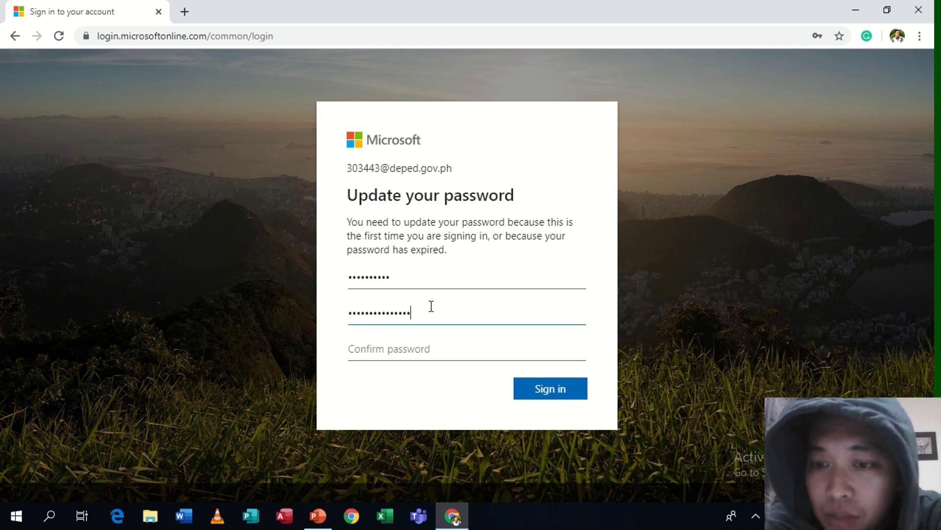
pyautogui.press('Tab')
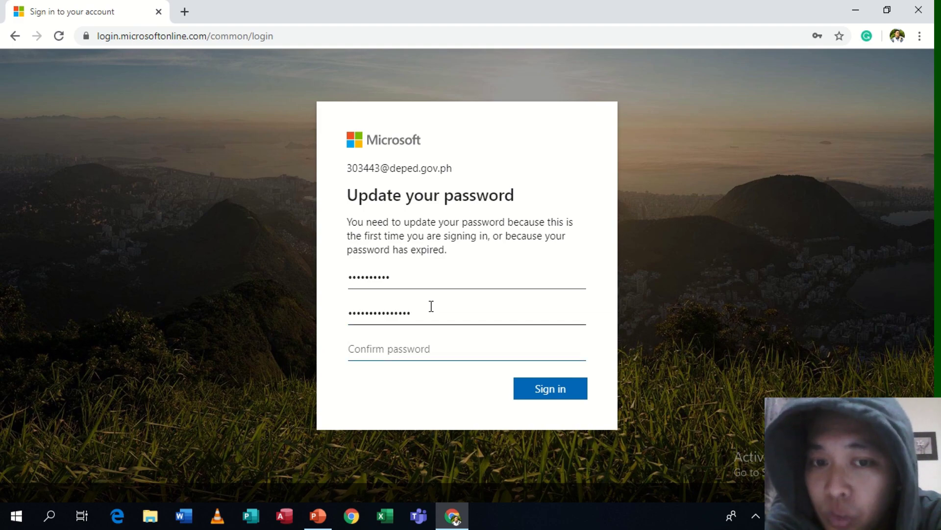
pyautogui.write('****')
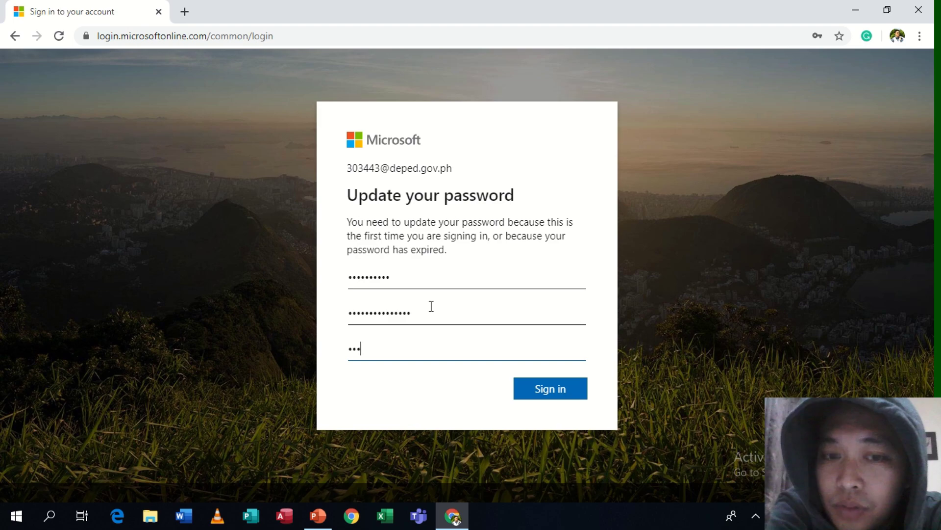
pyautogui.write('****')
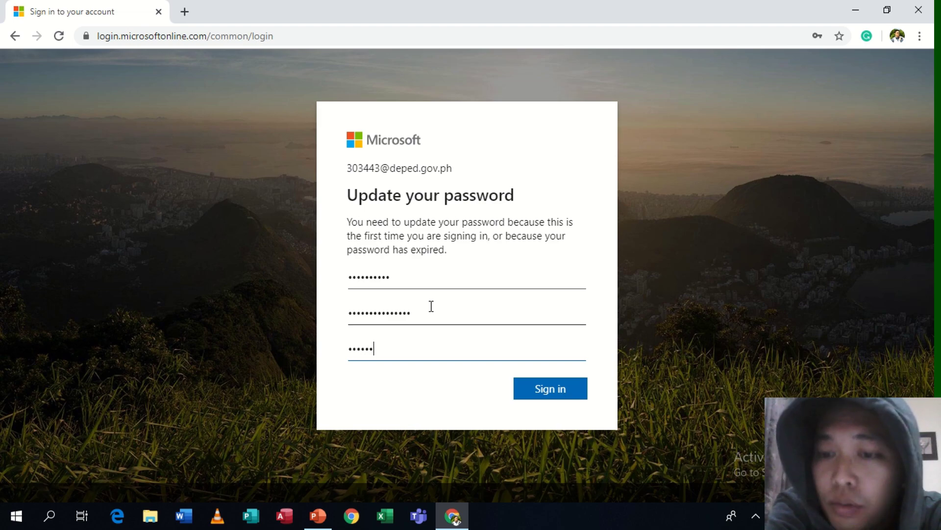
pyautogui.write('*******')
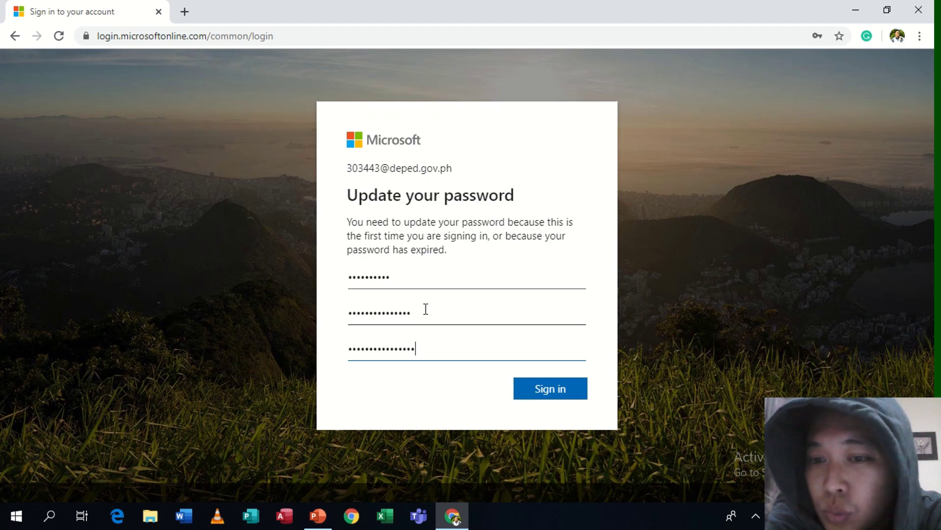
pyautogui.click(426, 311)
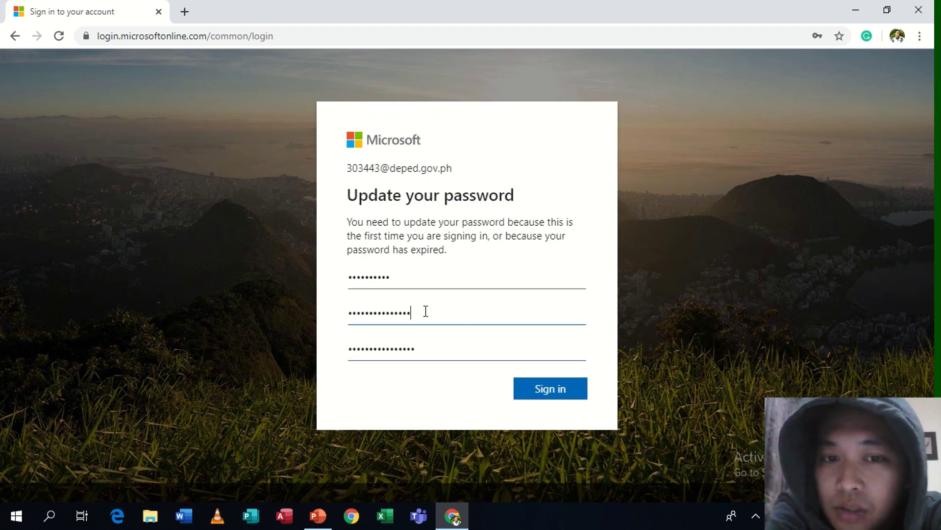
# Resolve the password mismatch error by retyping the new password, then submit the update again
pyautogui.click(546, 396)
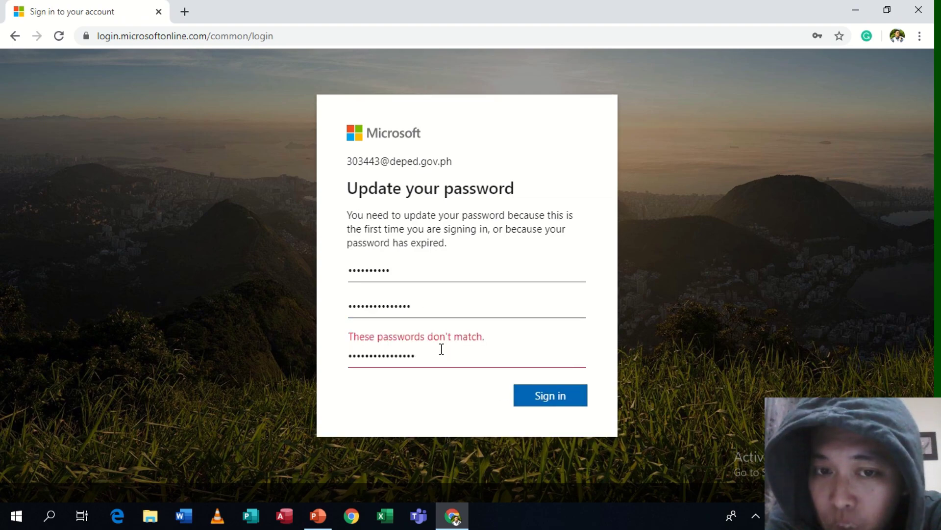
pyautogui.moveTo(415, 314); pyautogui.dragTo(319, 318)
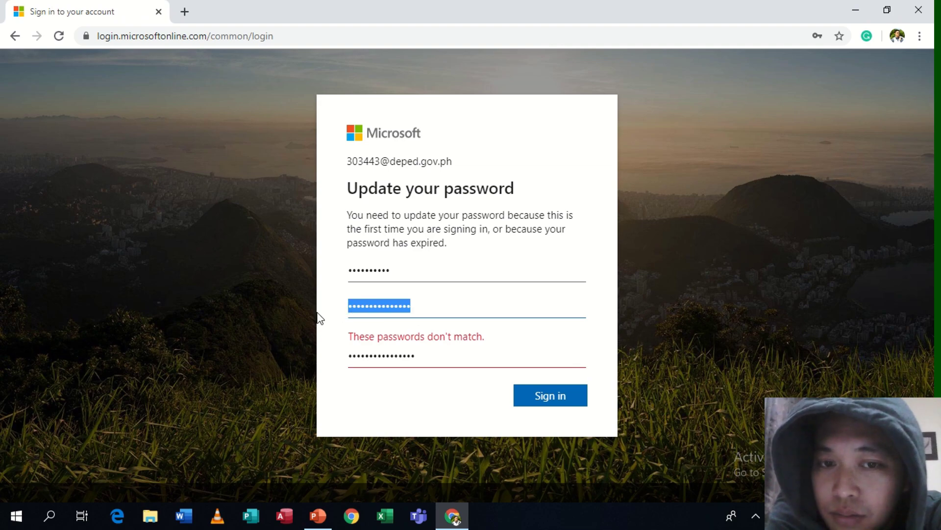
pyautogui.write('••')
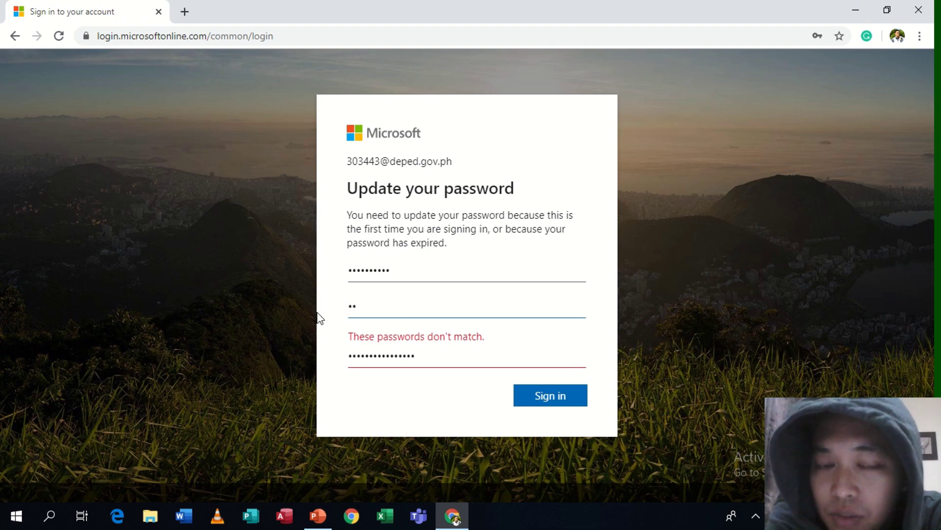
pyautogui.press('BackSpace')
pyautogui.press('BackSpace')
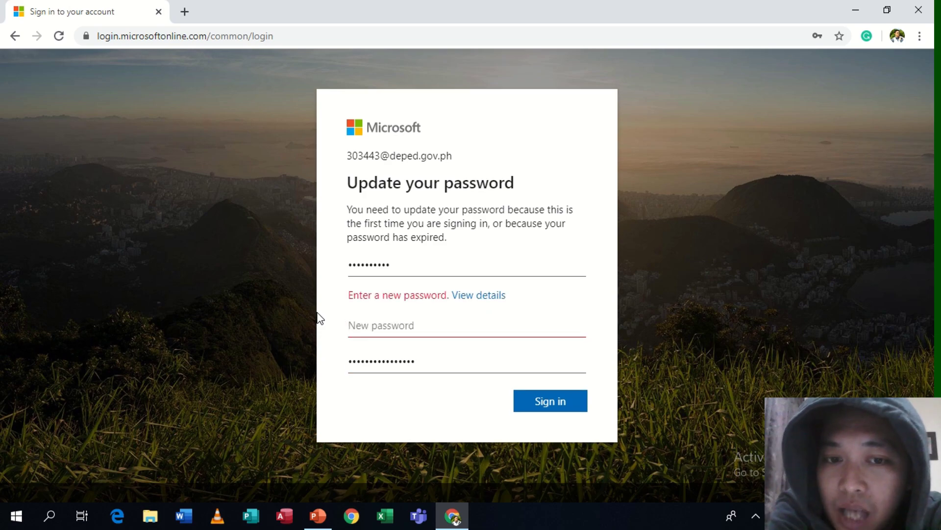
pyautogui.write('••••••')
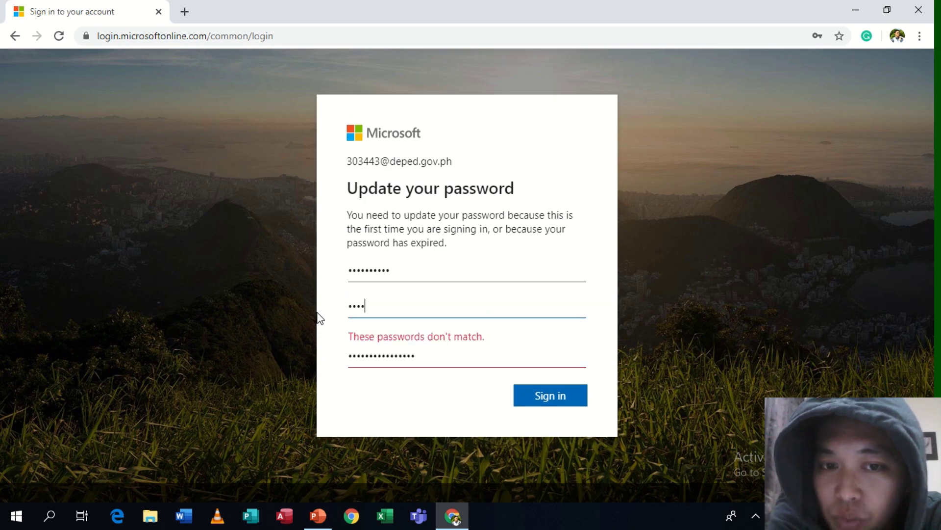
pyautogui.write('••••••')
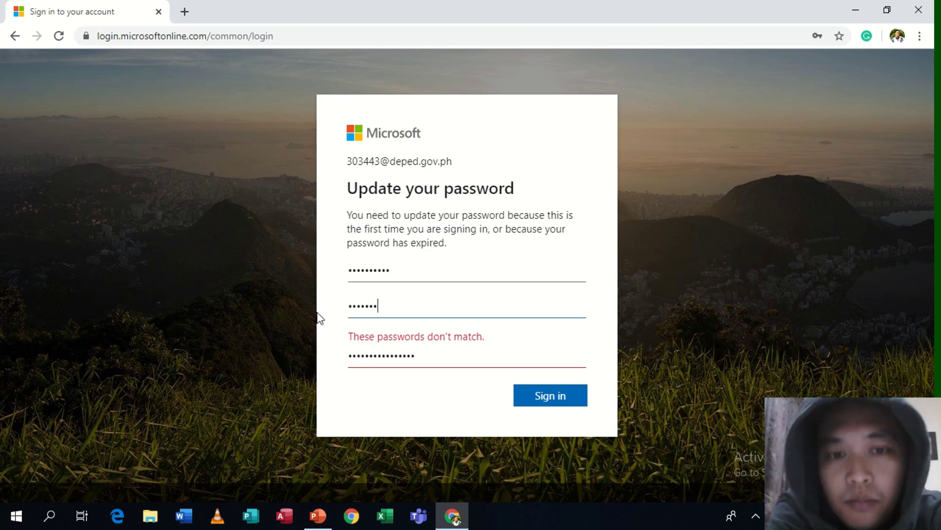
pyautogui.write('••••')
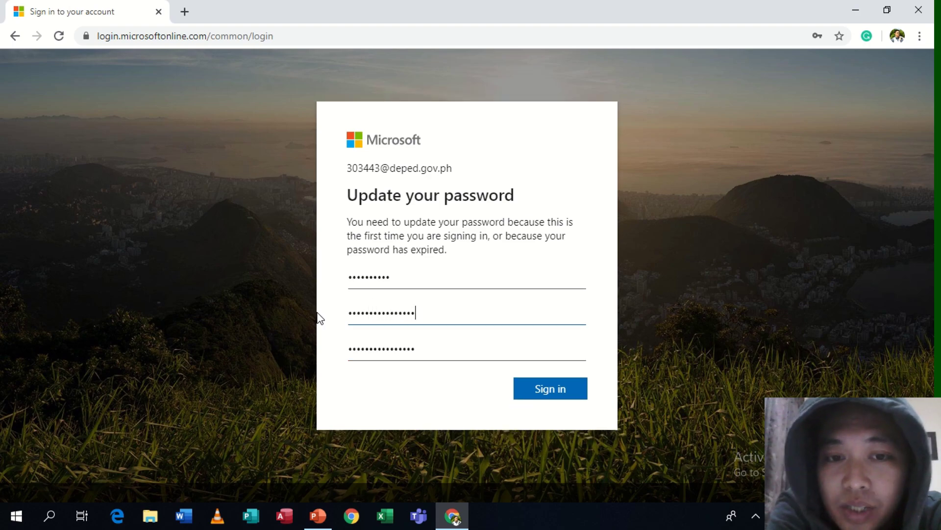
pyautogui.click(538, 392)
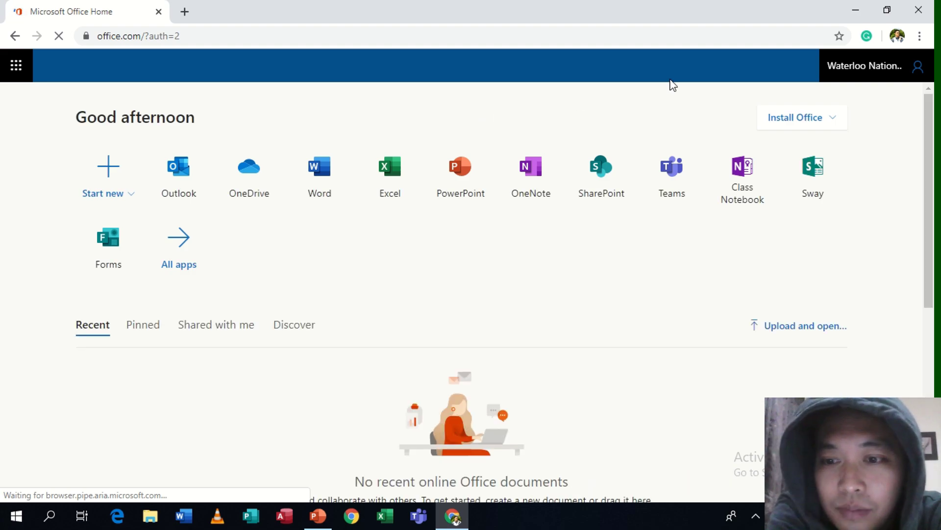
# Show the full Office 365 app list and dismiss the rainbow themes announcement with 'Got it!'
pyautogui.click(178, 249)
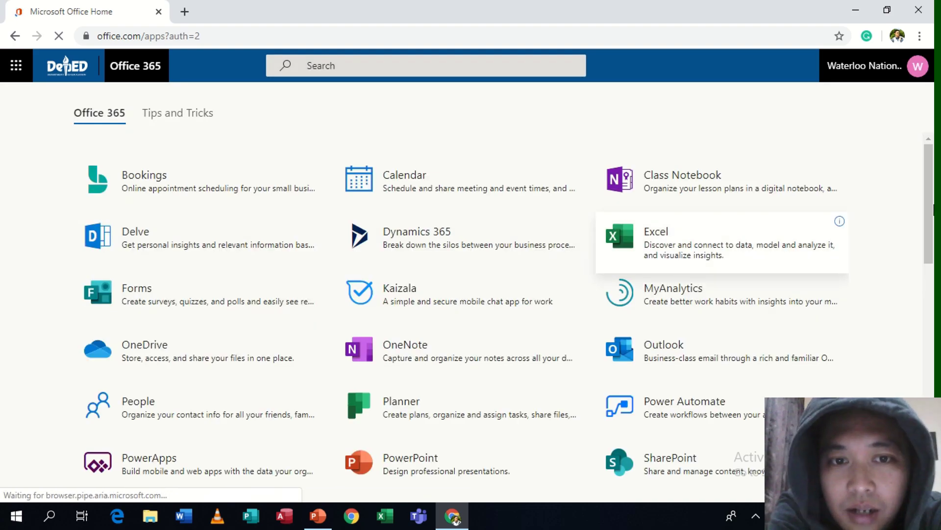
pyautogui.moveTo(927, 199)
pyautogui.mouseDown()
pyautogui.moveTo(932, 376)
pyautogui.moveTo(933, 193)
pyautogui.mouseUp()
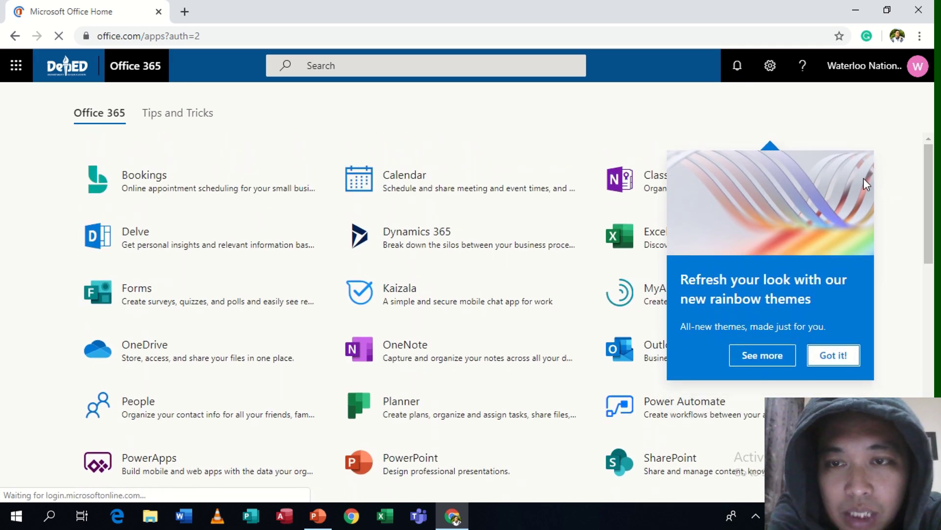
pyautogui.click(835, 356)
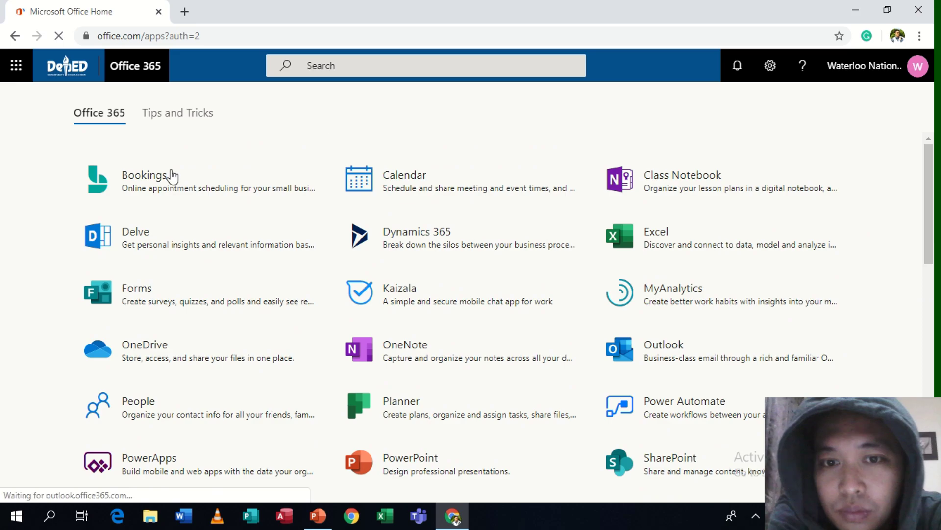
pyautogui.moveTo(935, 188); pyautogui.dragTo(934, 270)
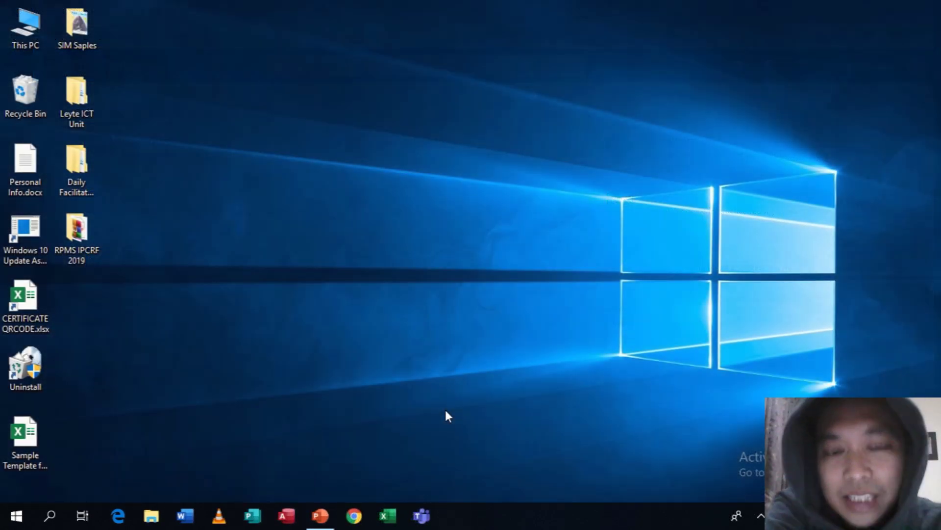